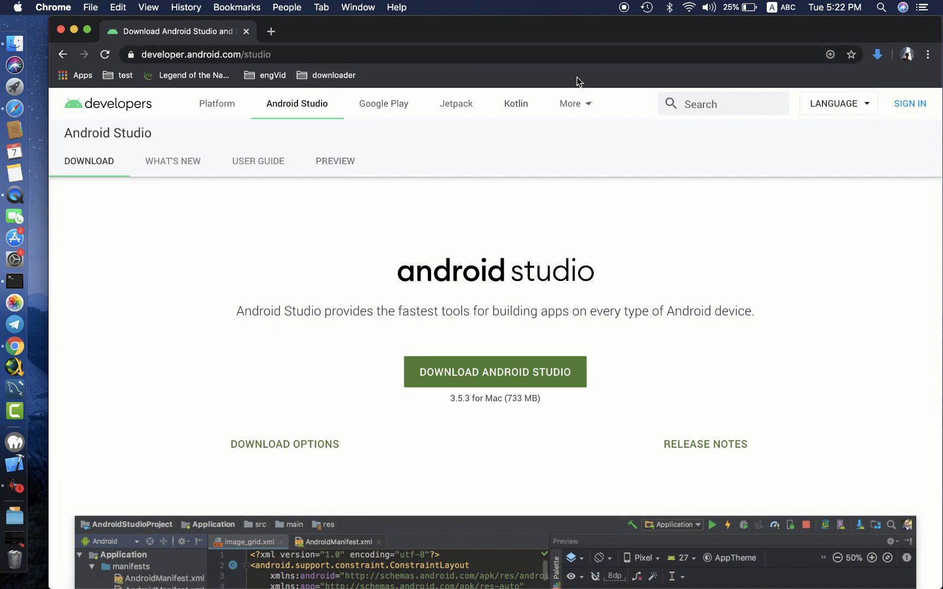
Review the Android Studio download page, including the Mac version details, the IDE preview image, the feature sections and the videos.
{"action": "scroll", "coordinate": [456, 257], "scroll_direction": "down", "scroll_amount": 1}
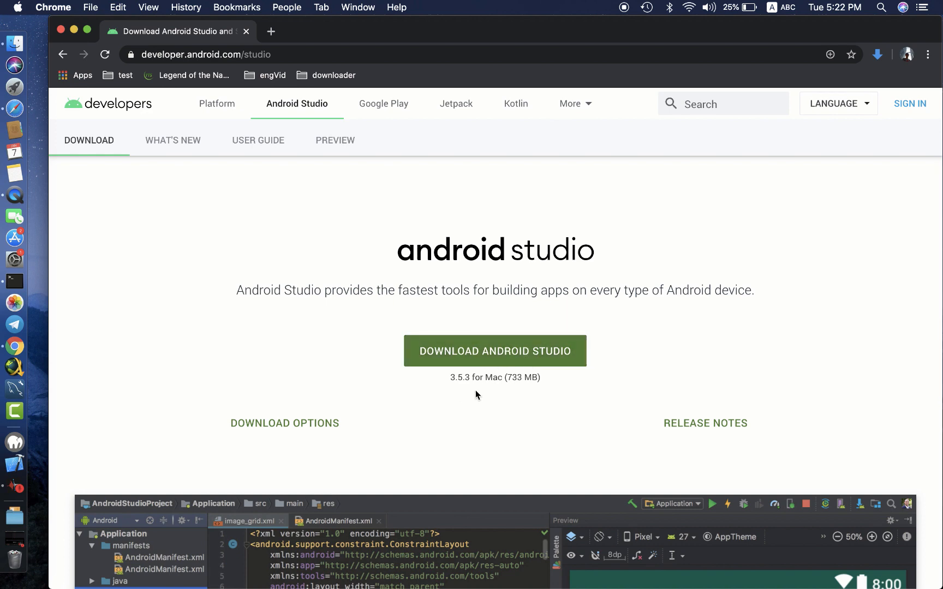
{"action": "triple_click", "coordinate": [487, 382]}
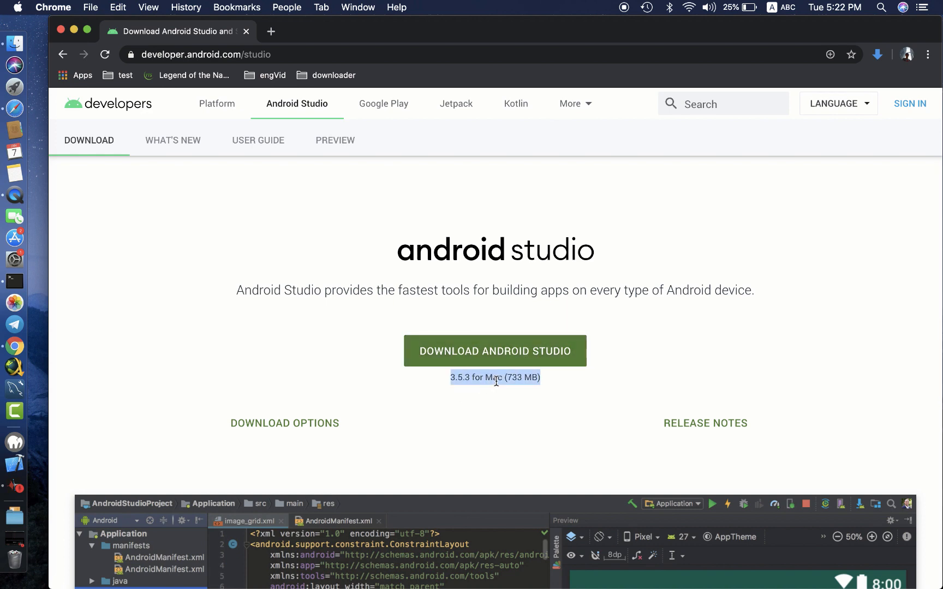
{"action": "left_click", "coordinate": [510, 382]}
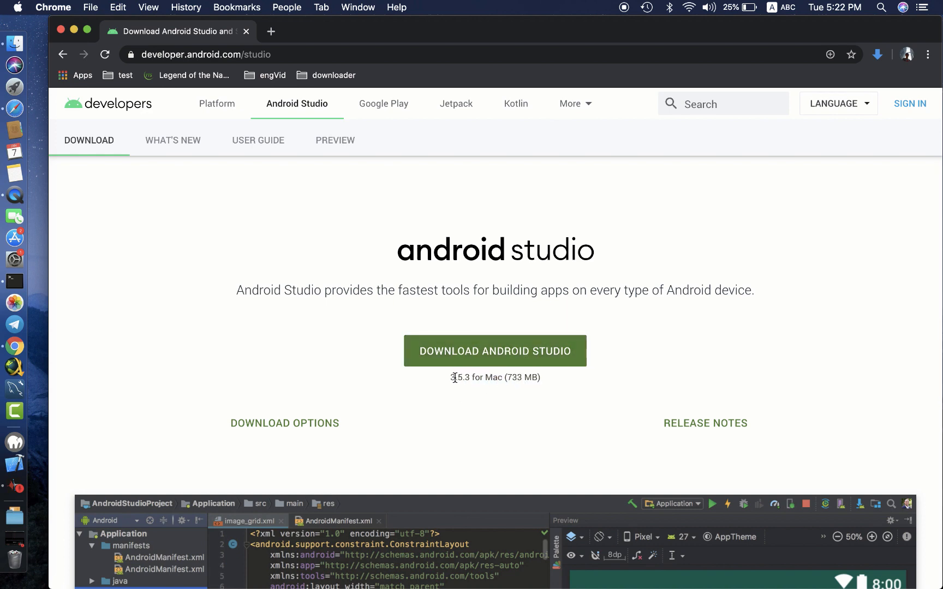
{"action": "scroll", "coordinate": [481, 408], "scroll_direction": "down", "scroll_amount": 5}
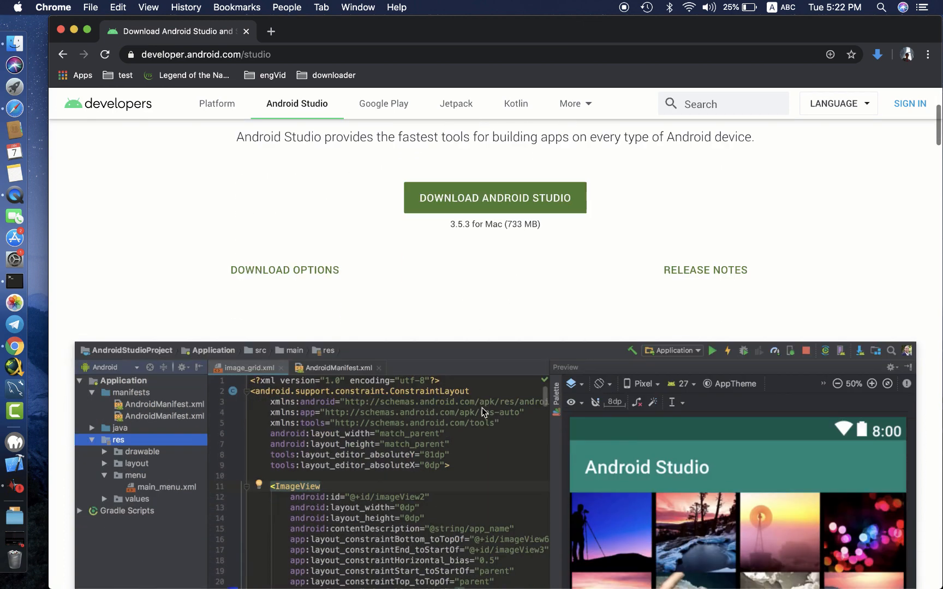
{"action": "scroll", "coordinate": [482, 408], "scroll_direction": "down", "scroll_amount": 2}
{"action": "scroll", "coordinate": [482, 407], "scroll_direction": "up", "scroll_amount": 1}
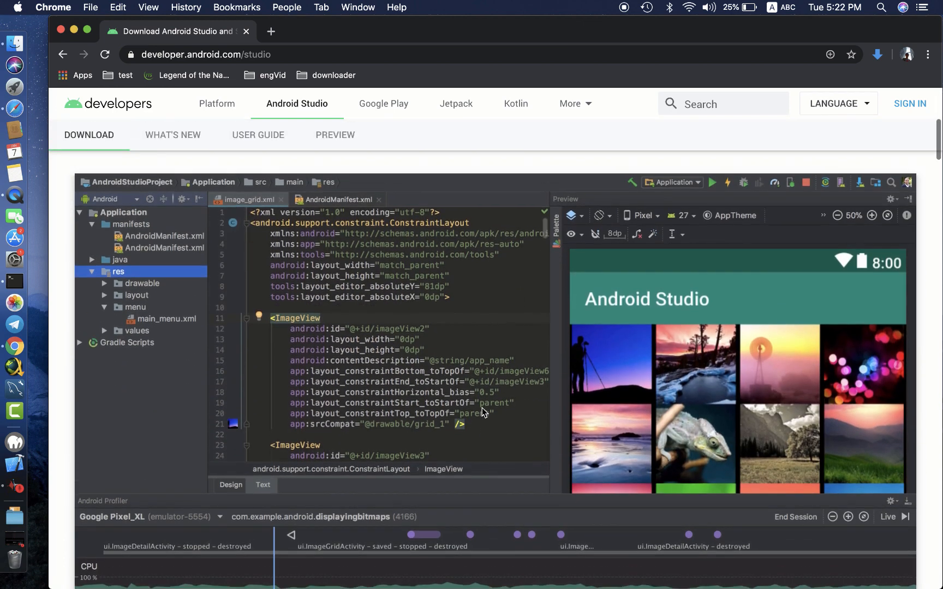
{"action": "scroll", "coordinate": [482, 408], "scroll_direction": "up", "scroll_amount": 1}
{"action": "scroll", "coordinate": [482, 410], "scroll_direction": "down", "scroll_amount": 1}
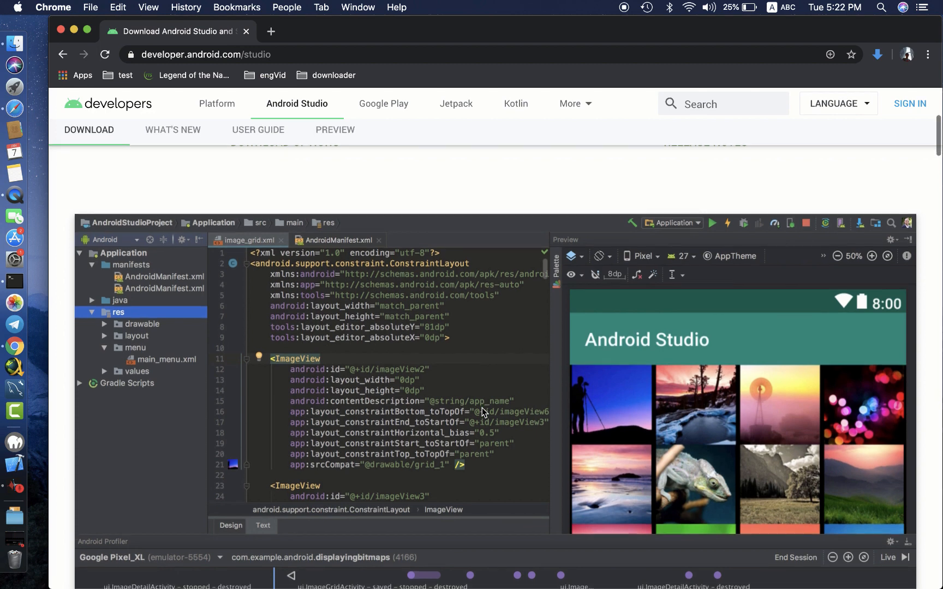
{"action": "scroll", "coordinate": [482, 408], "scroll_direction": "down", "scroll_amount": 1}
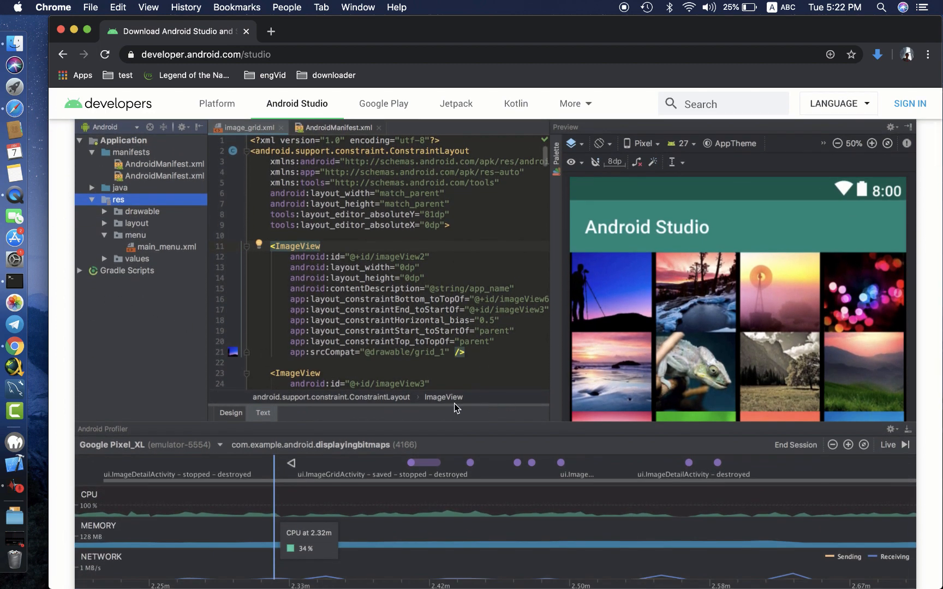
{"action": "scroll", "coordinate": [454, 403], "scroll_direction": "down", "scroll_amount": 1}
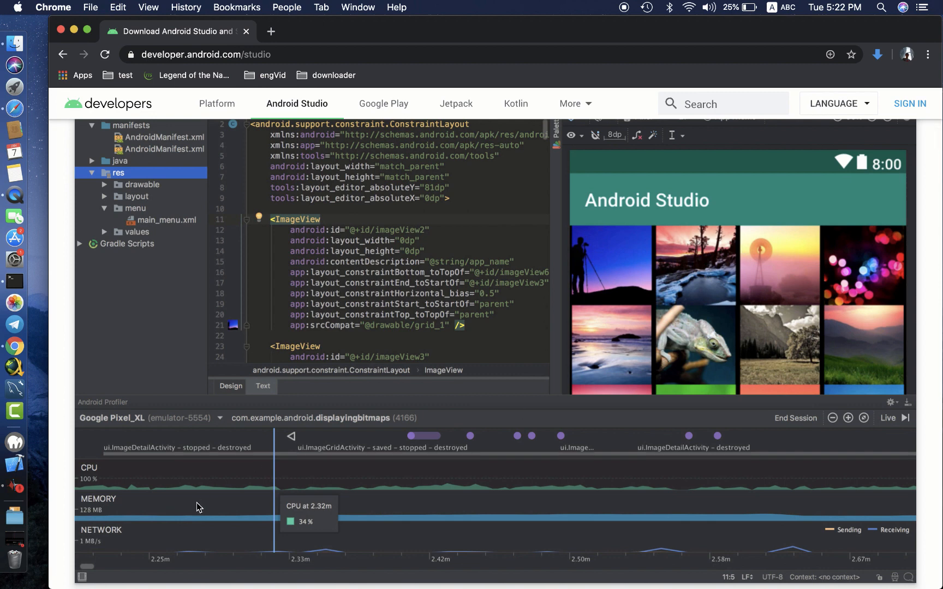
{"action": "scroll", "coordinate": [200, 507], "scroll_direction": "down", "scroll_amount": 1}
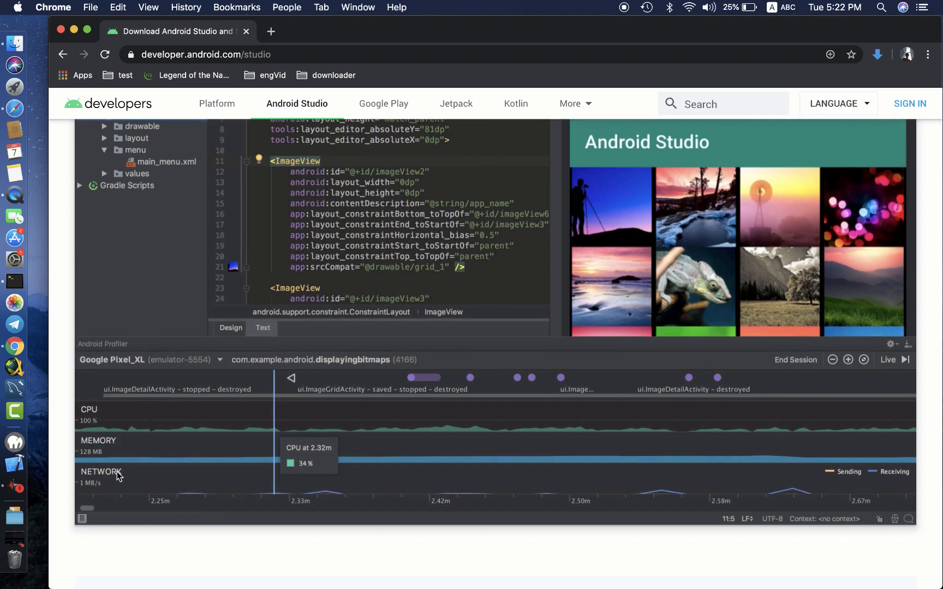
{"action": "scroll", "coordinate": [822, 383], "scroll_direction": "up", "scroll_amount": 1}
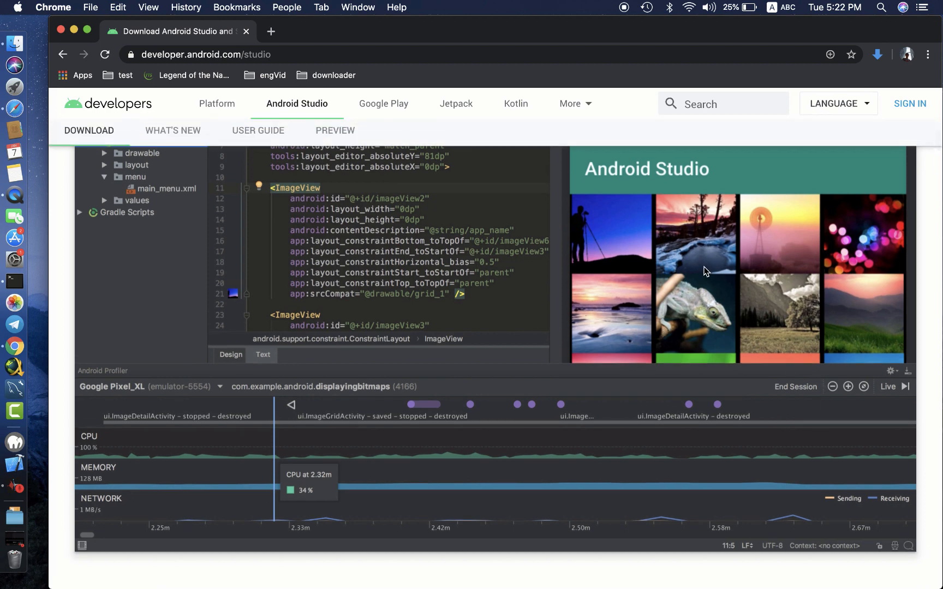
{"action": "scroll", "coordinate": [739, 312], "scroll_direction": "up", "scroll_amount": 3}
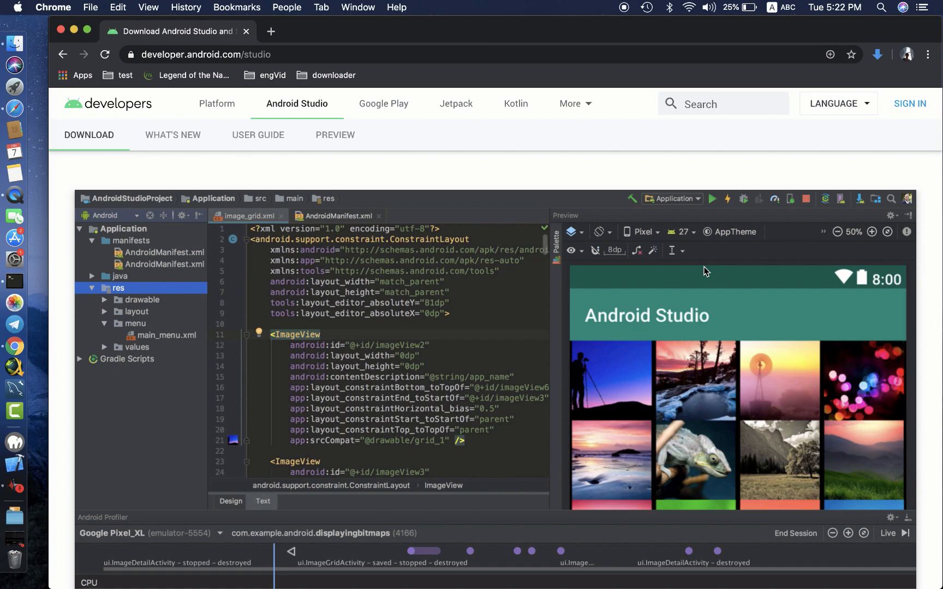
{"action": "scroll", "coordinate": [703, 271], "scroll_direction": "down", "scroll_amount": 15}
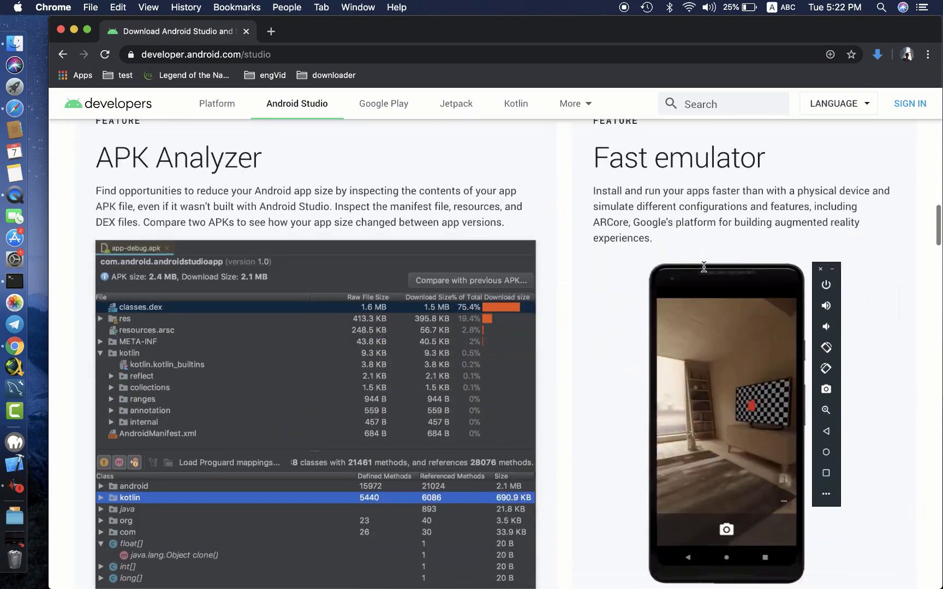
{"action": "scroll", "coordinate": [704, 267], "scroll_direction": "down", "scroll_amount": 20}
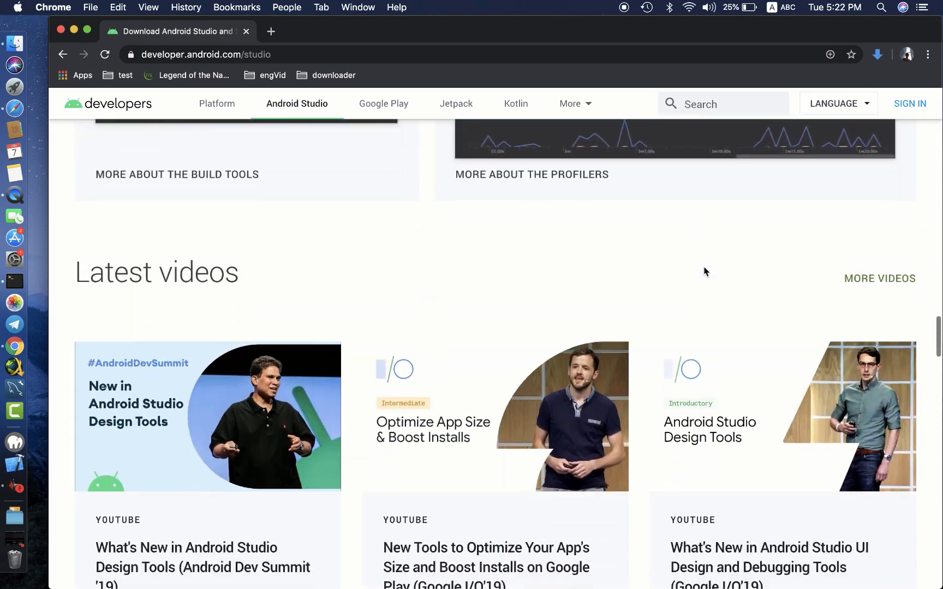
{"action": "scroll", "coordinate": [705, 272], "scroll_direction": "down", "scroll_amount": 5}
{"action": "scroll", "coordinate": [705, 270], "scroll_direction": "up", "scroll_amount": 20}
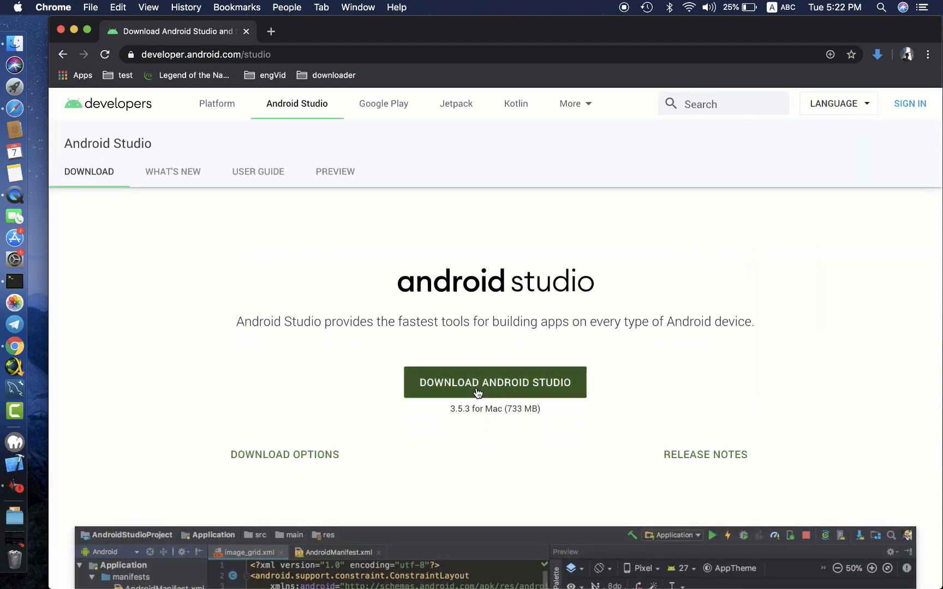
Get the browser window out of the way and launch Android Studio from Launchpad.
{"action": "left_click", "coordinate": [74, 30]}
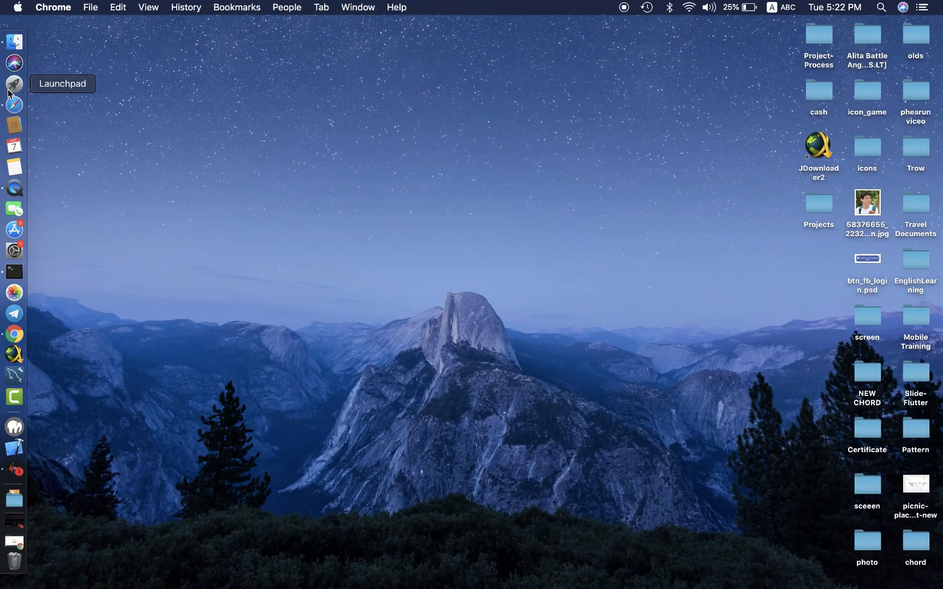
{"action": "left_click", "coordinate": [9, 93]}
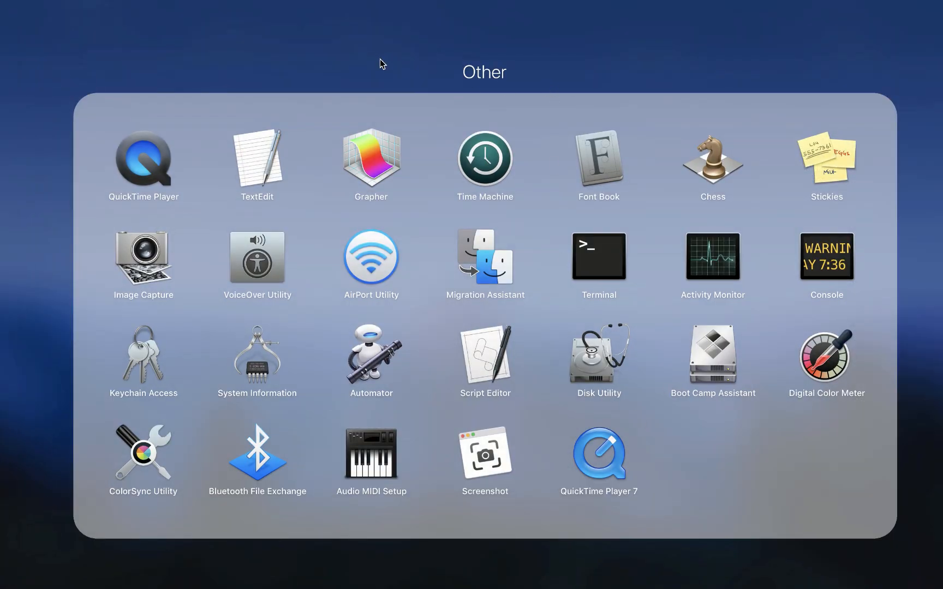
{"action": "left_click", "coordinate": [381, 63]}
{"action": "scroll", "coordinate": [852, 448], "scroll_direction": "right", "scroll_amount": 3}
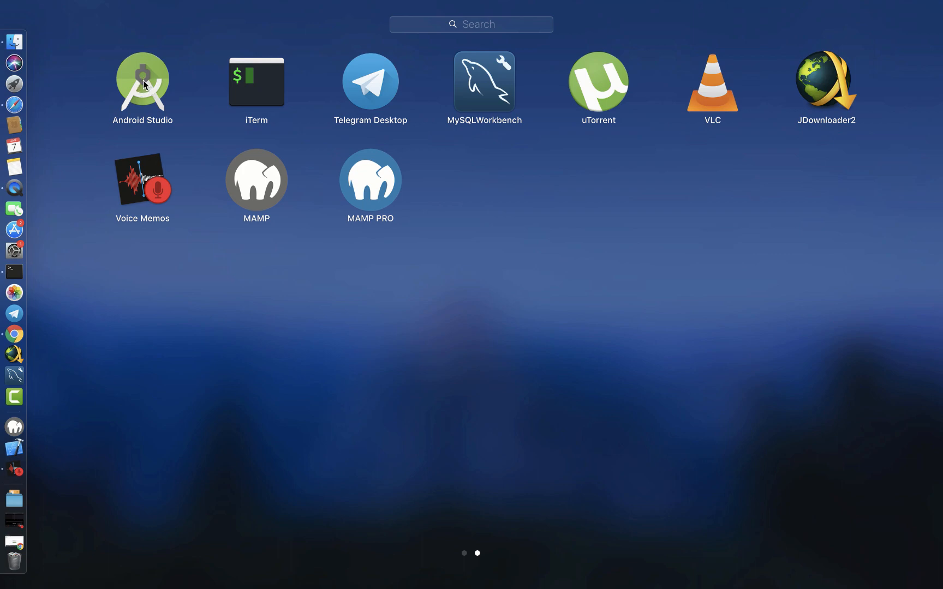
{"action": "left_click", "coordinate": [599, 377]}
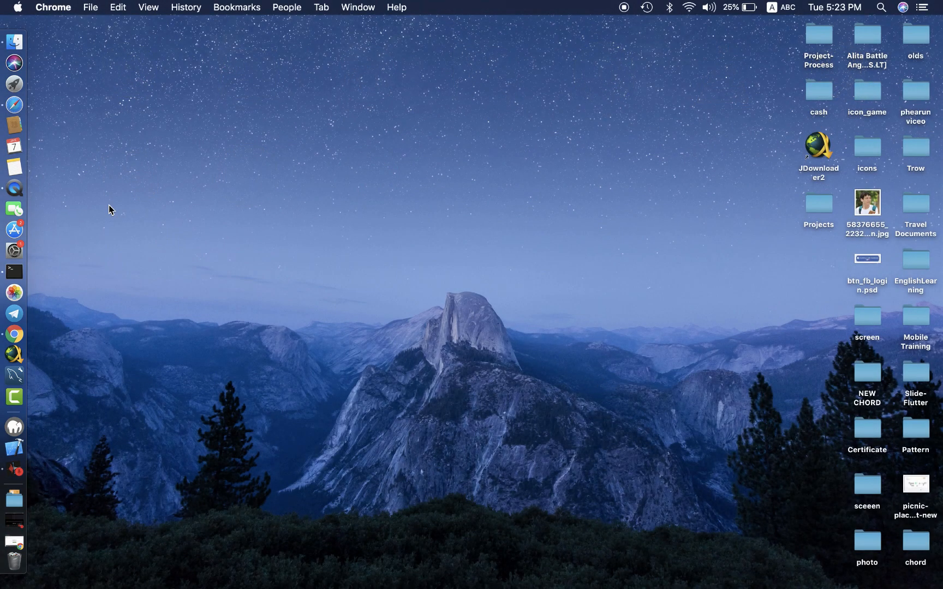
{"action": "left_click", "coordinate": [13, 83]}
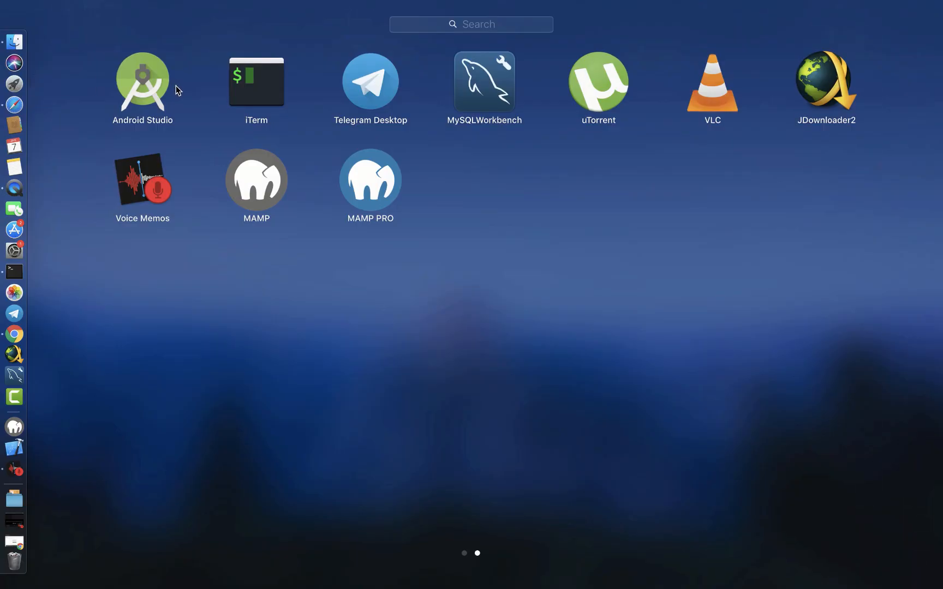
{"action": "left_click", "coordinate": [146, 81]}
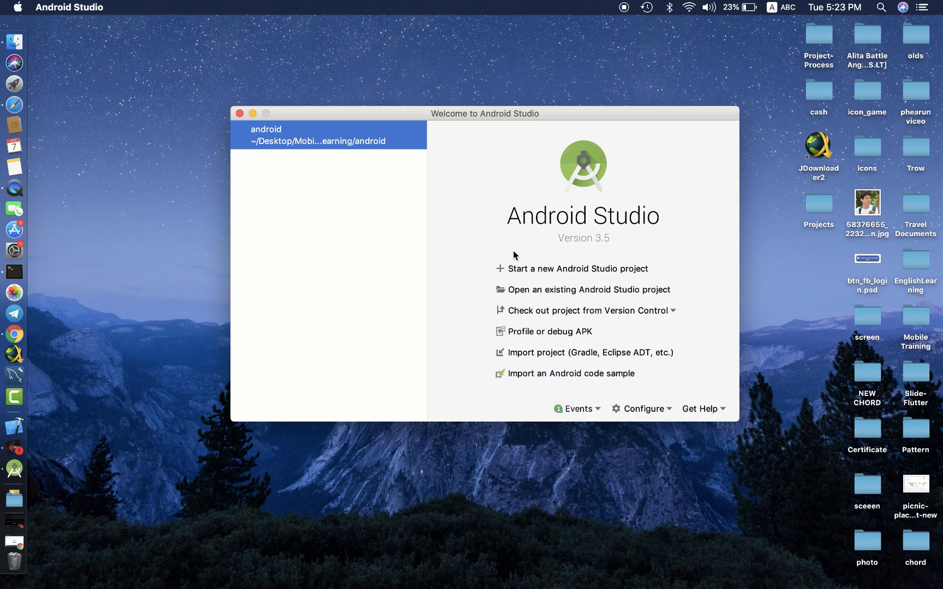
Look at the file chooser for opening an existing project and the version control options for checking out a project.
{"action": "left_click", "coordinate": [567, 292]}
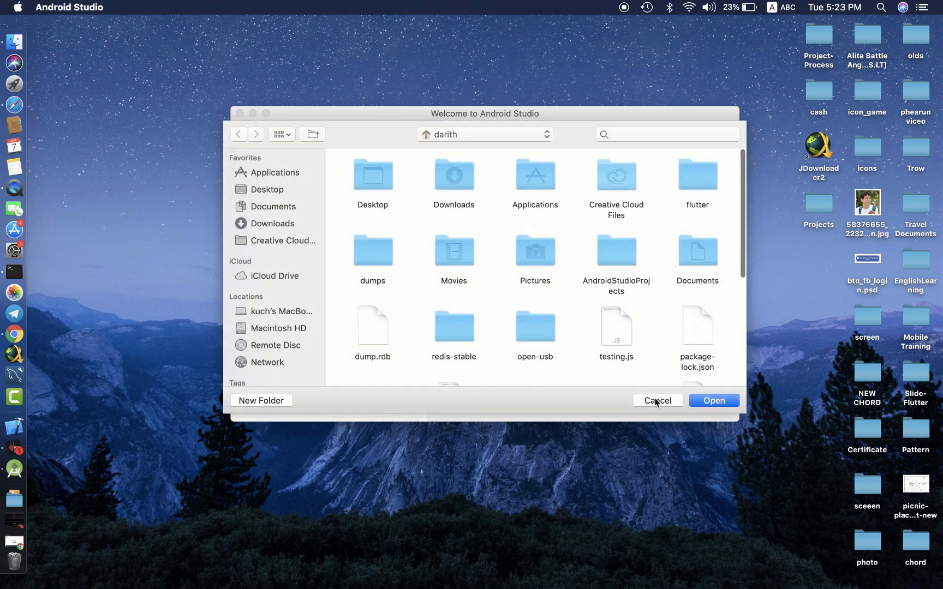
{"action": "left_click", "coordinate": [657, 402]}
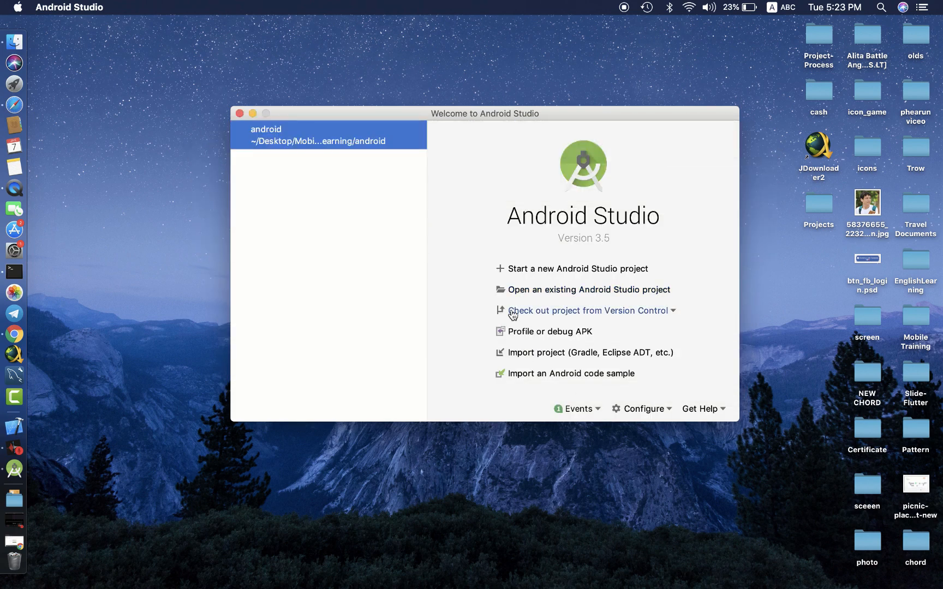
{"action": "left_click", "coordinate": [591, 314]}
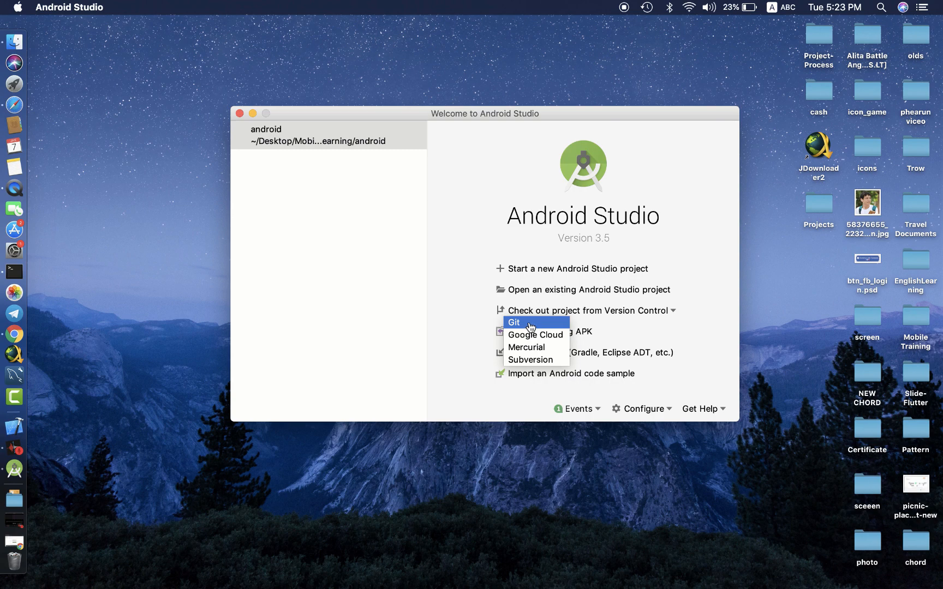
{"action": "left_click", "coordinate": [711, 303]}
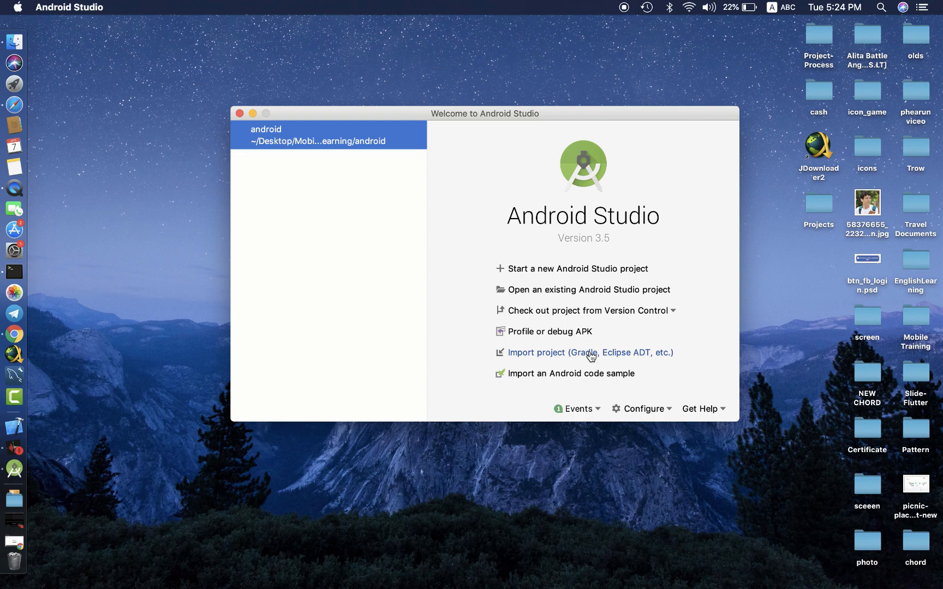
Browse the list of Android code samples available for import, then leave without importing one.
{"action": "left_click", "coordinate": [557, 373]}
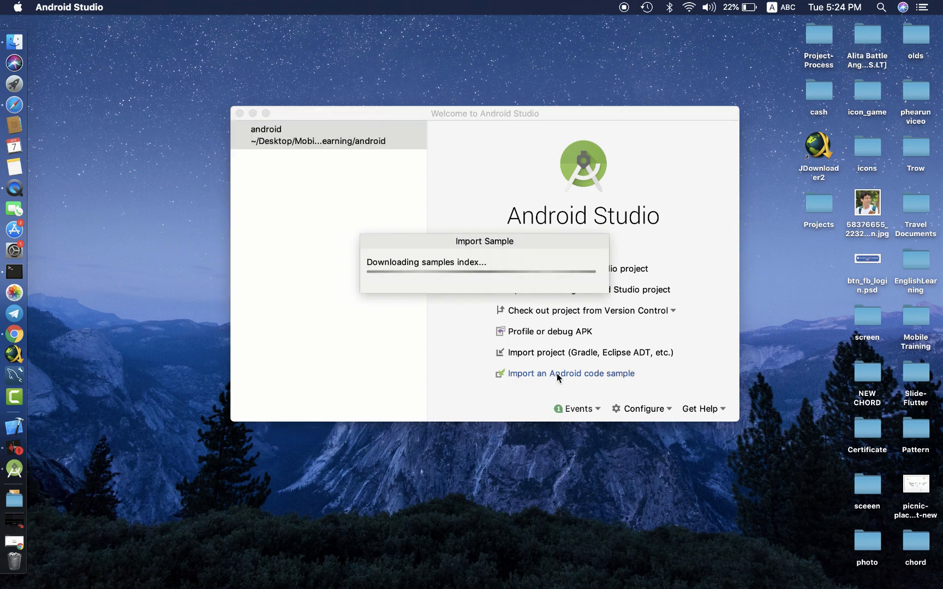
{"action": "scroll", "coordinate": [338, 329], "scroll_direction": "down", "scroll_amount": 10}
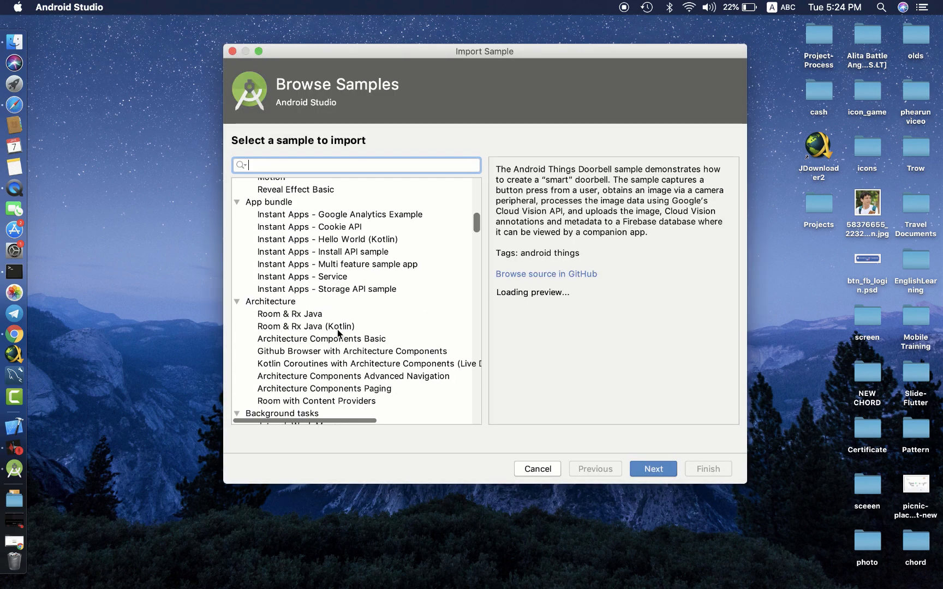
{"action": "scroll", "coordinate": [338, 329], "scroll_direction": "down", "scroll_amount": 20}
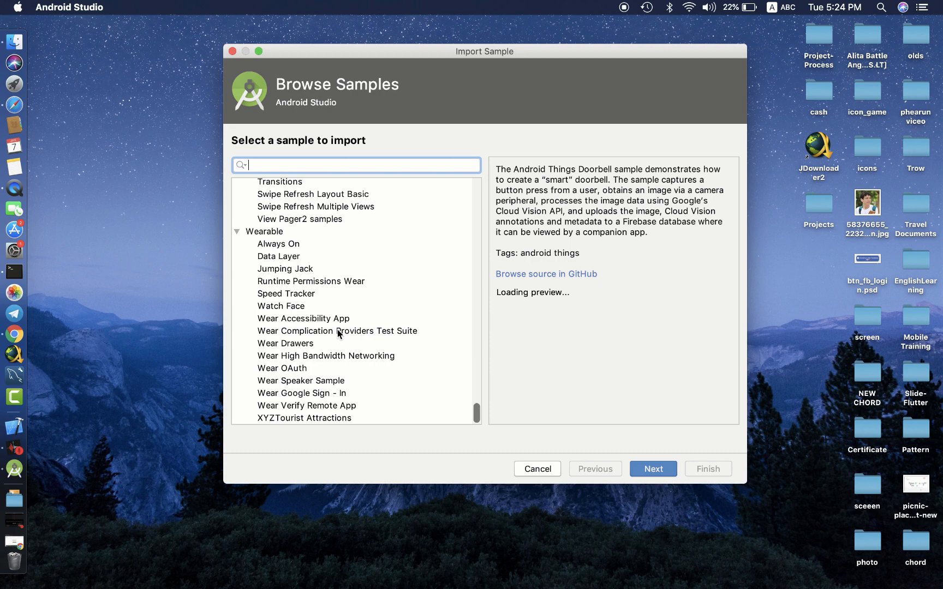
{"action": "scroll", "coordinate": [337, 329], "scroll_direction": "up", "scroll_amount": 20}
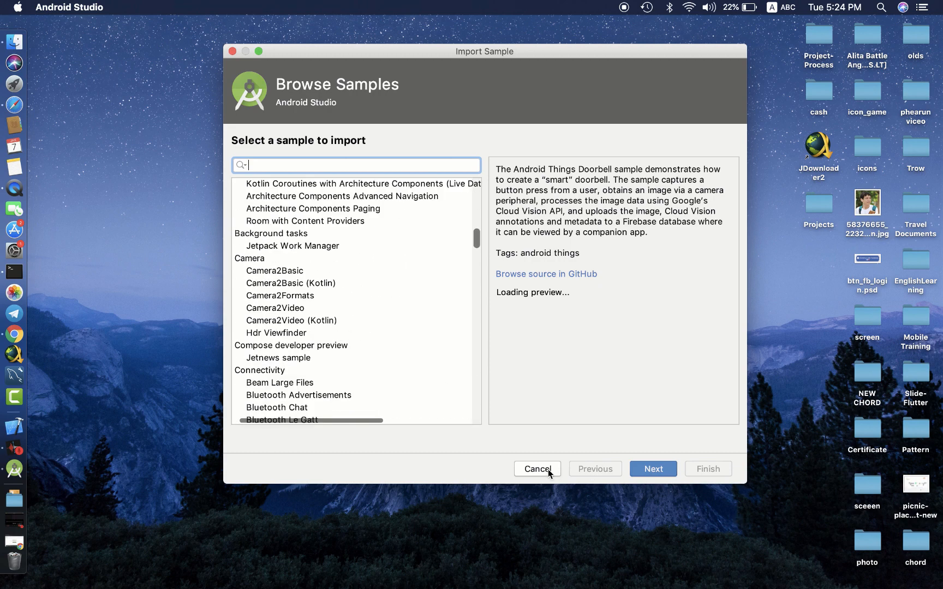
{"action": "left_click", "coordinate": [537, 469]}
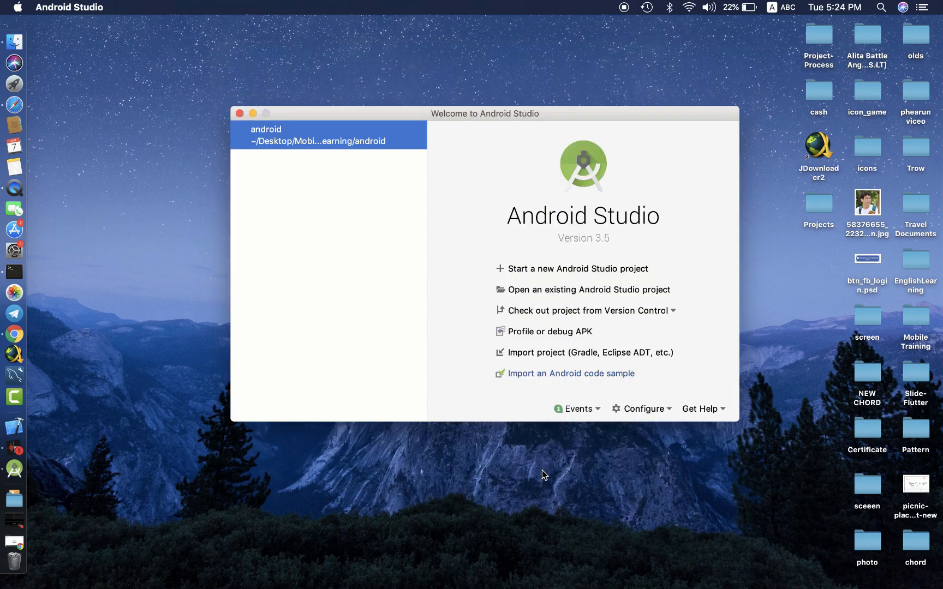
Examine the Android SDK platform packages and their installation status in the SDK Manager, then close it without changes.
{"action": "left_click", "coordinate": [651, 417]}
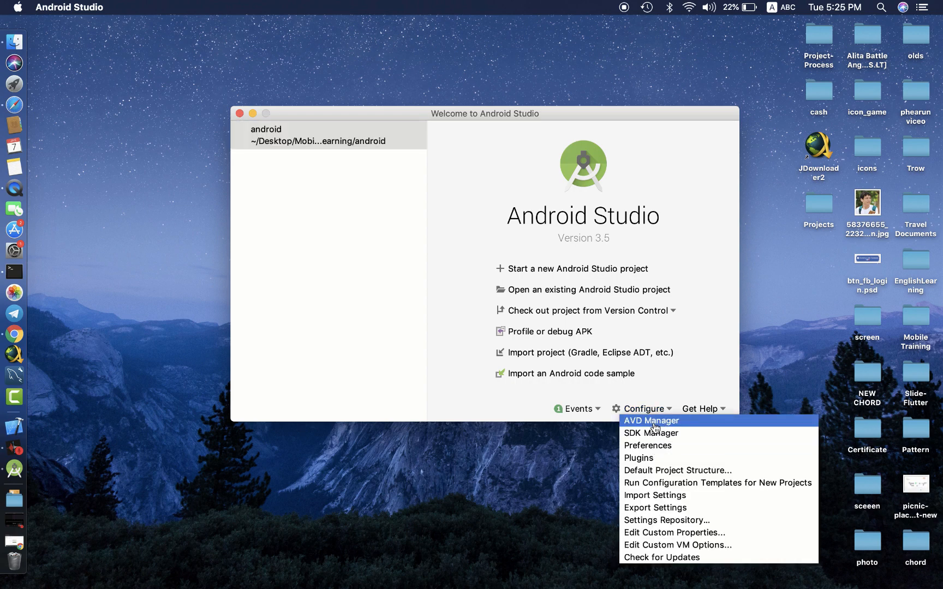
{"action": "left_click", "coordinate": [657, 434]}
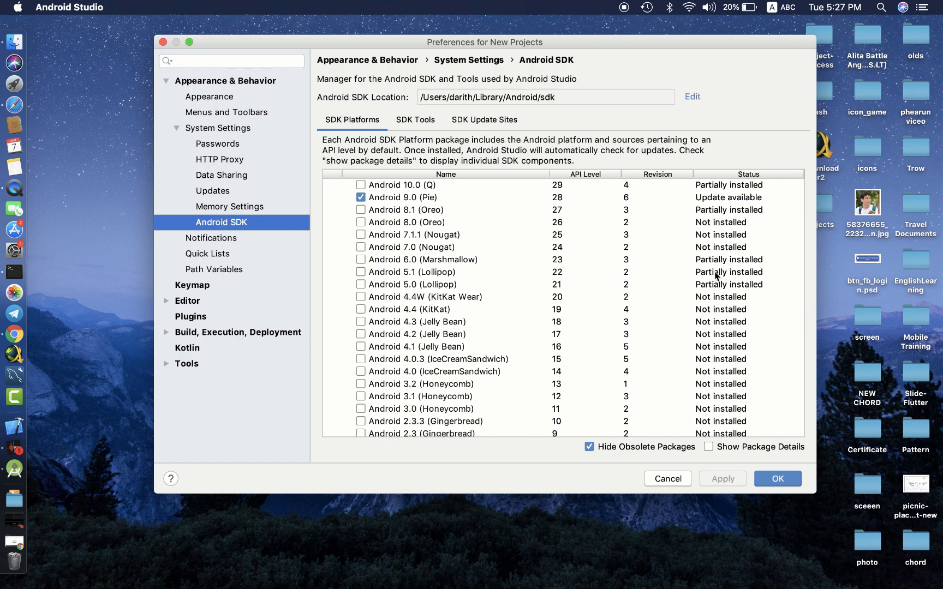
{"action": "left_click", "coordinate": [668, 478]}
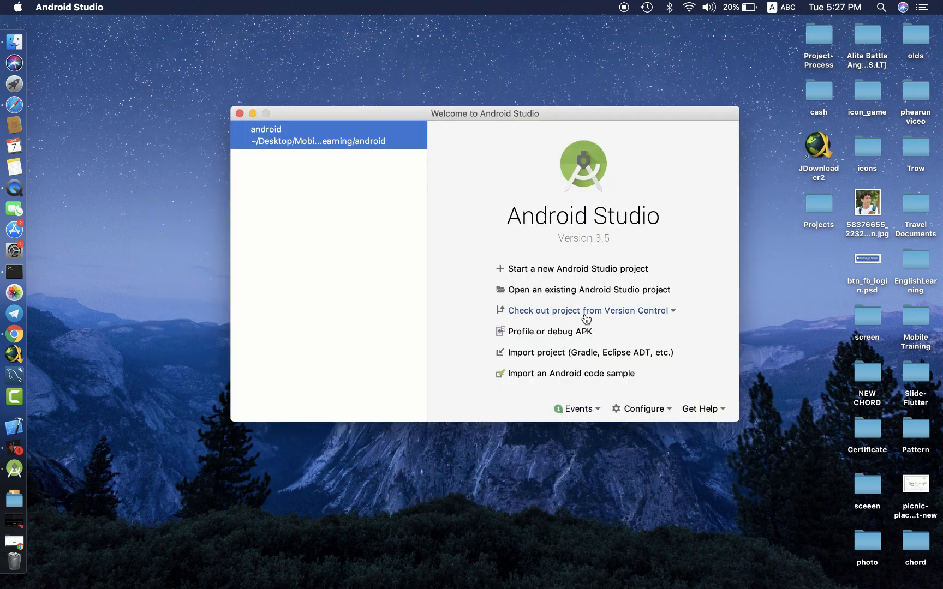
Open the AVD Manager and select the Pixel 3a API 28 virtual device.
{"action": "left_click", "coordinate": [636, 410]}
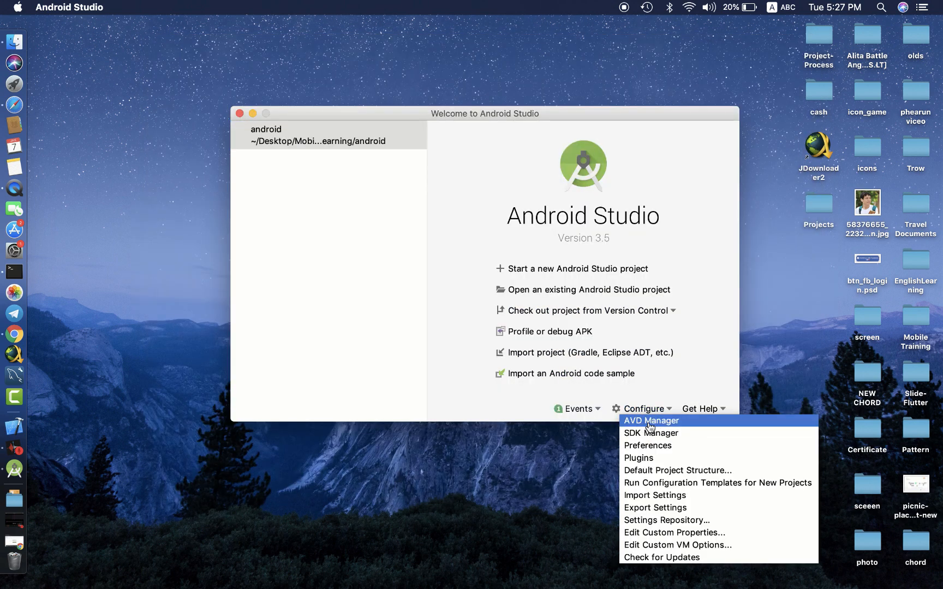
{"action": "left_click", "coordinate": [650, 421]}
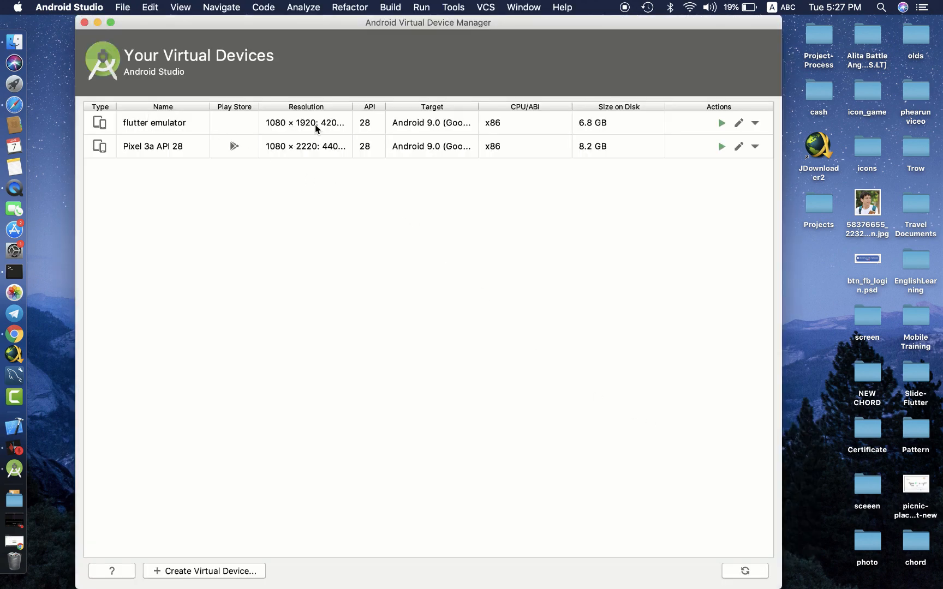
{"action": "left_click", "coordinate": [161, 123]}
{"action": "left_click", "coordinate": [157, 147]}
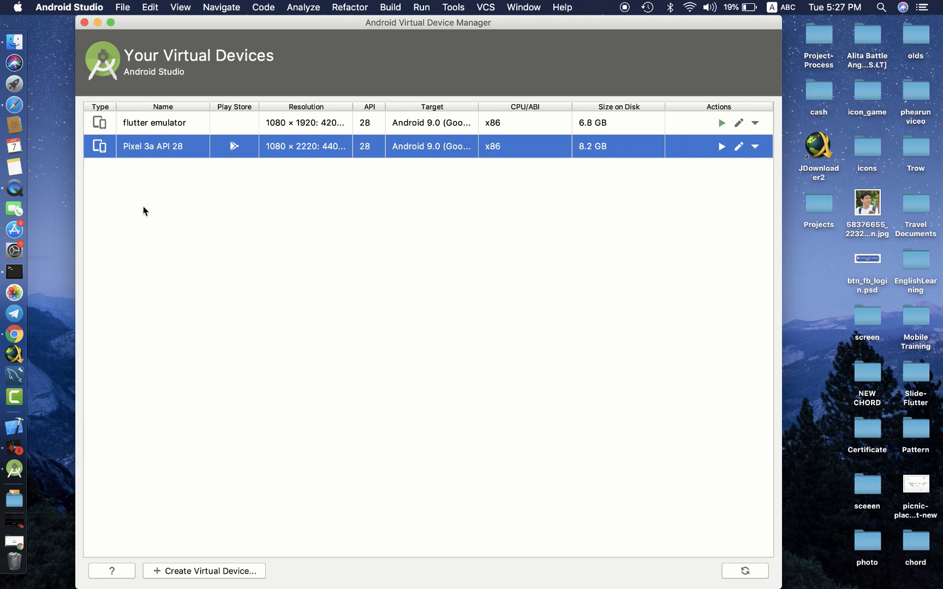
Try to create a new virtual device using the Pixel XL hardware profile from the Phone category.
{"action": "left_click", "coordinate": [203, 577]}
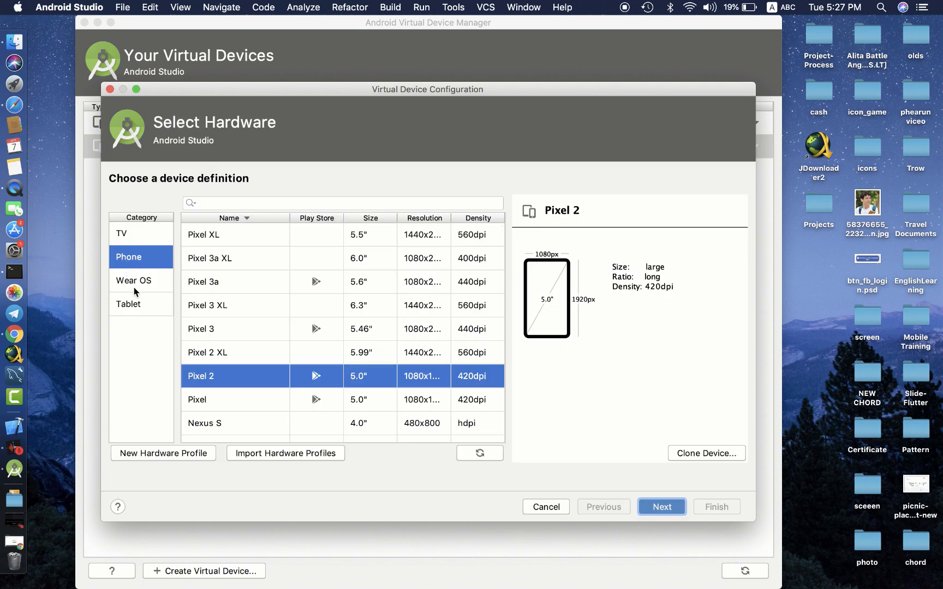
{"action": "left_click", "coordinate": [132, 259]}
{"action": "left_click", "coordinate": [224, 235]}
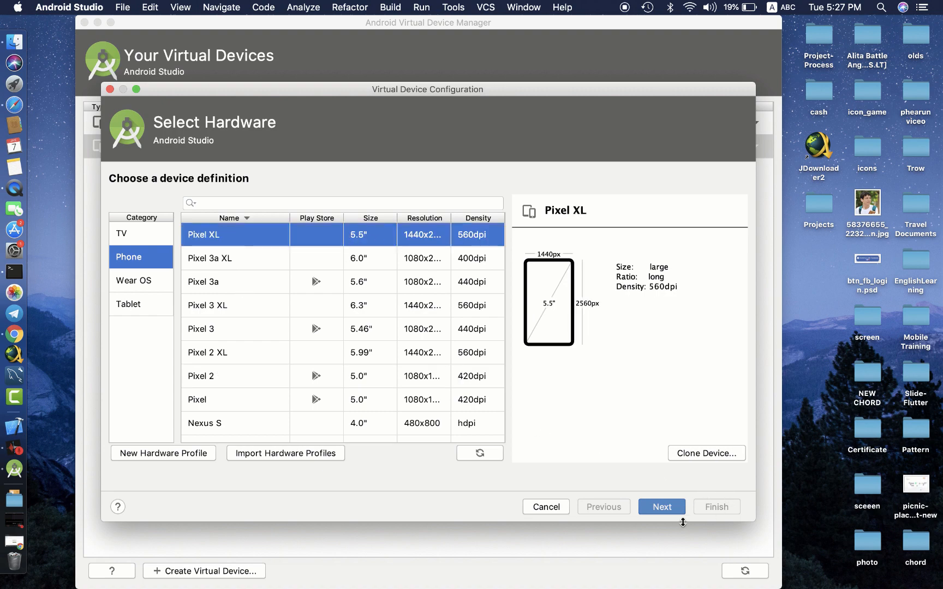
{"action": "left_click", "coordinate": [662, 508]}
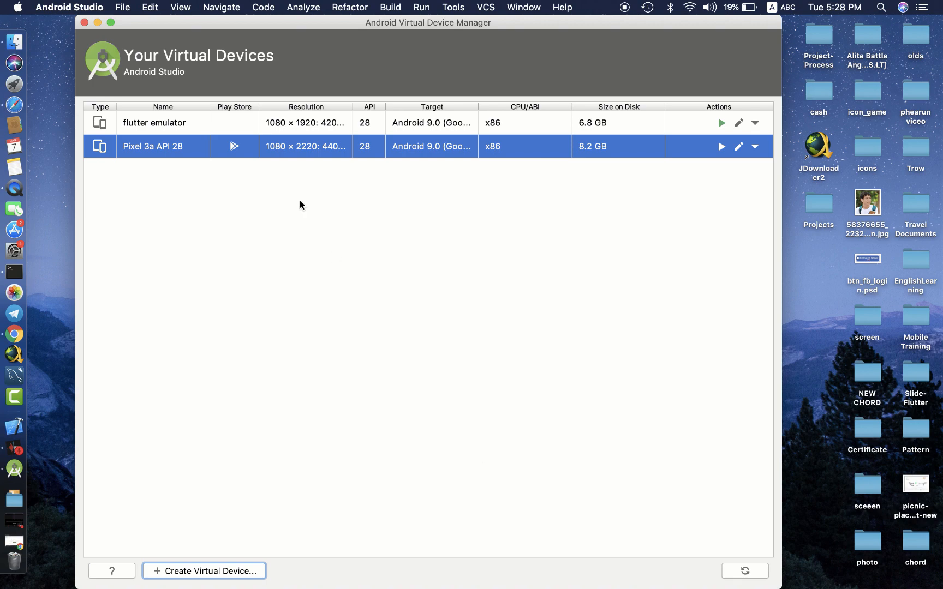
Launch the Pixel 3a API 28 virtual device in the emulator.
{"action": "left_click", "coordinate": [724, 146]}
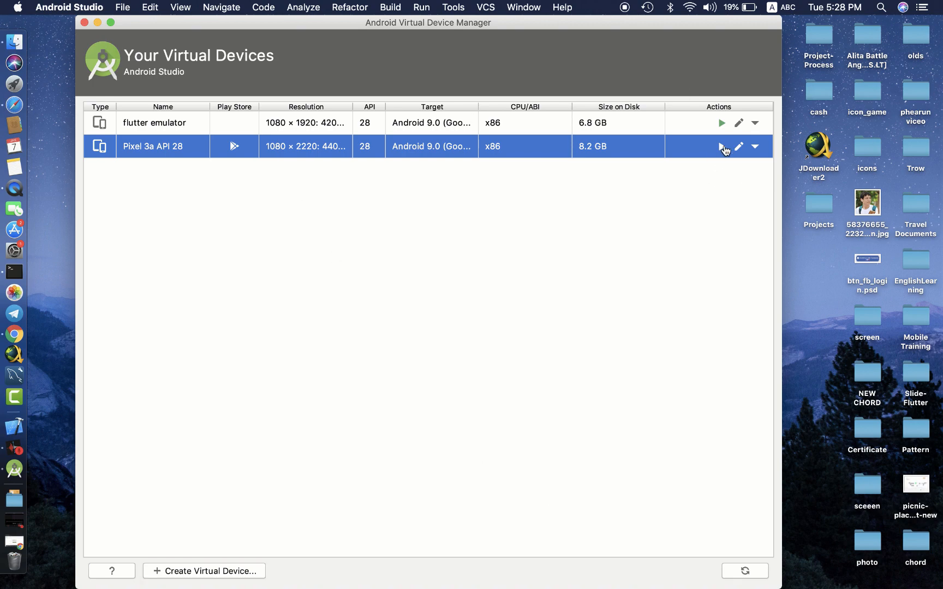